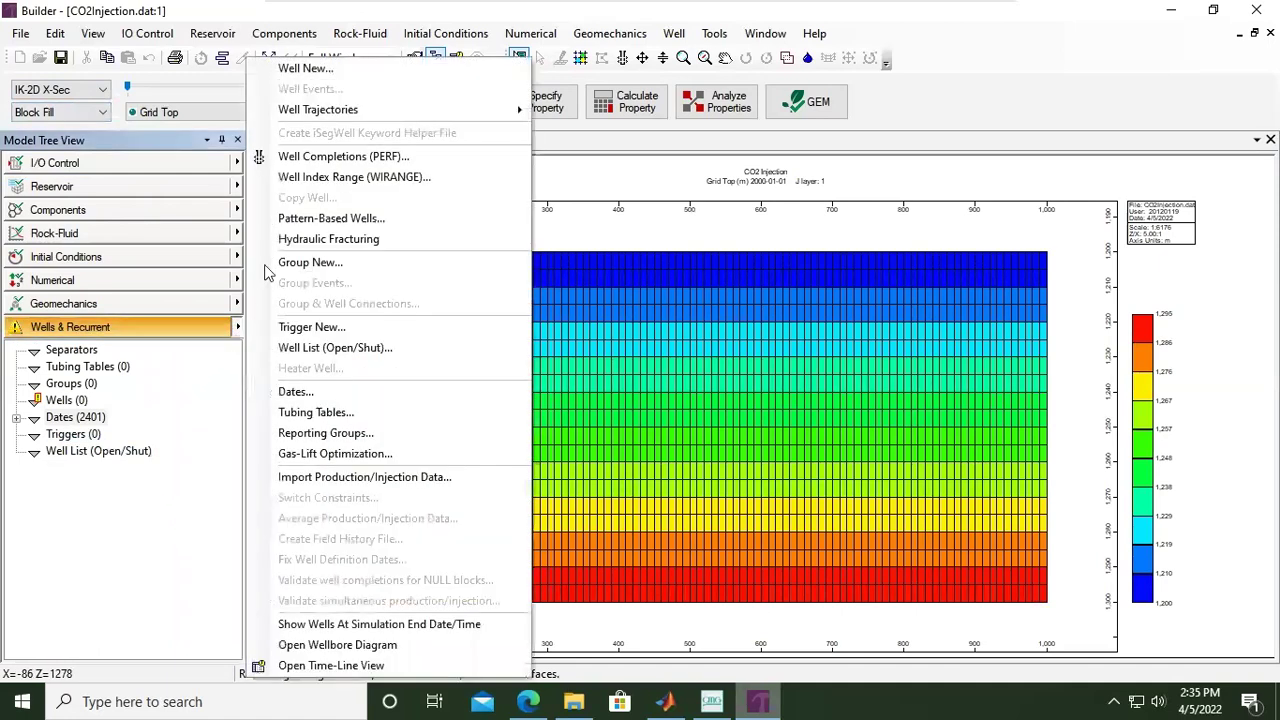
# Step: Open the Create New Well dialog from the Well menu and move it over the grid
pyautogui.click(313, 72)
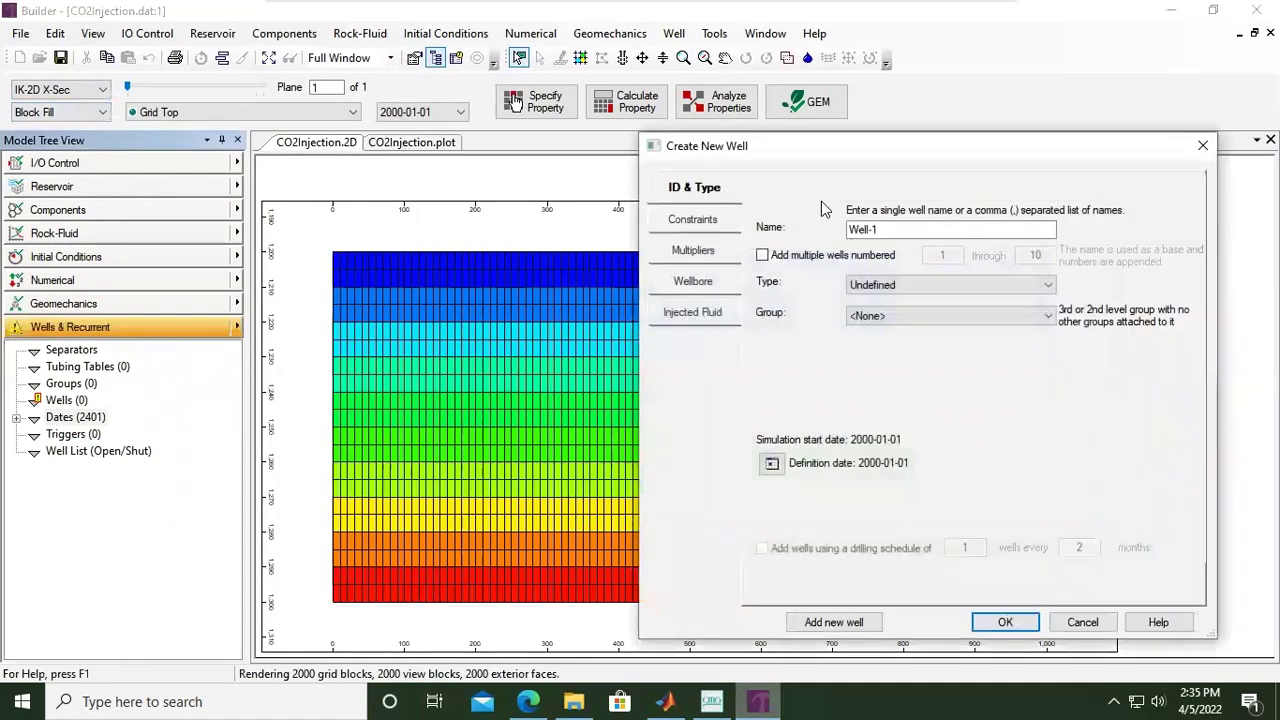
pyautogui.moveTo(784, 142); pyautogui.dragTo(583, 149)
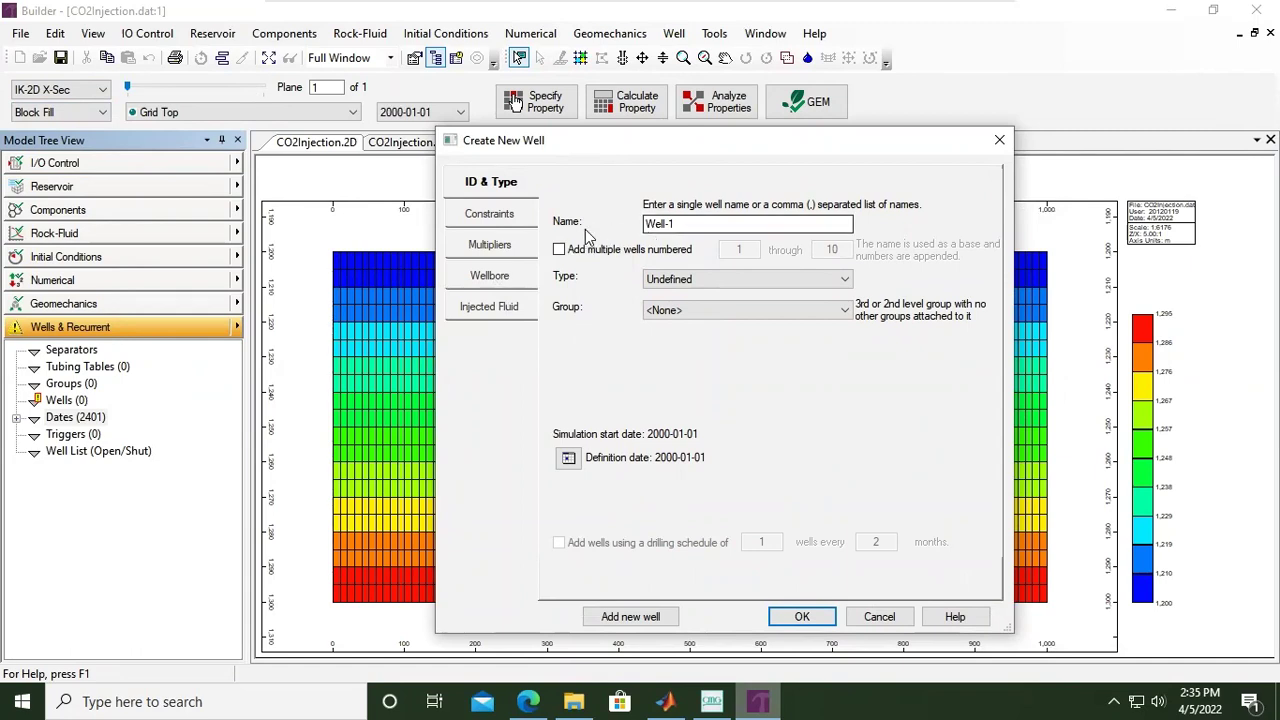
# Step: Replace the default name Well-1 with CO2_INJECTOR and set the well type to INJECTOR
pyautogui.moveTo(676, 224); pyautogui.dragTo(614, 221)
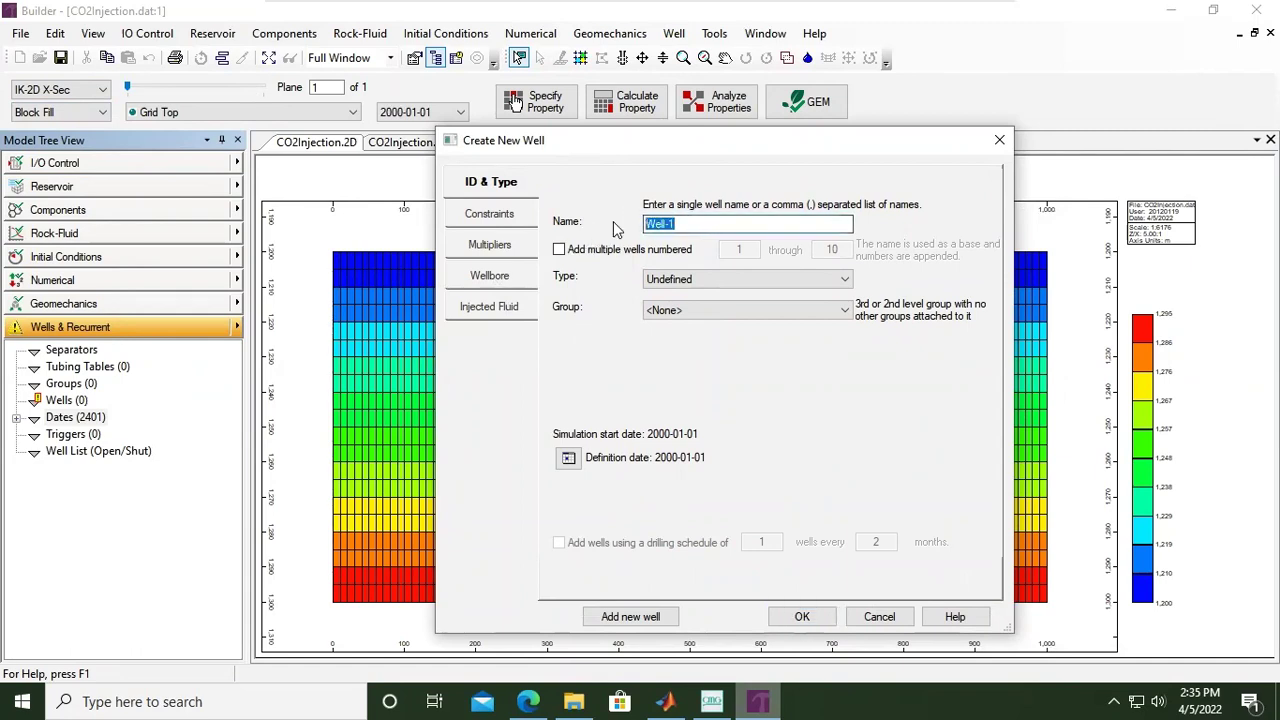
pyautogui.write('CO2_INJECTOR')
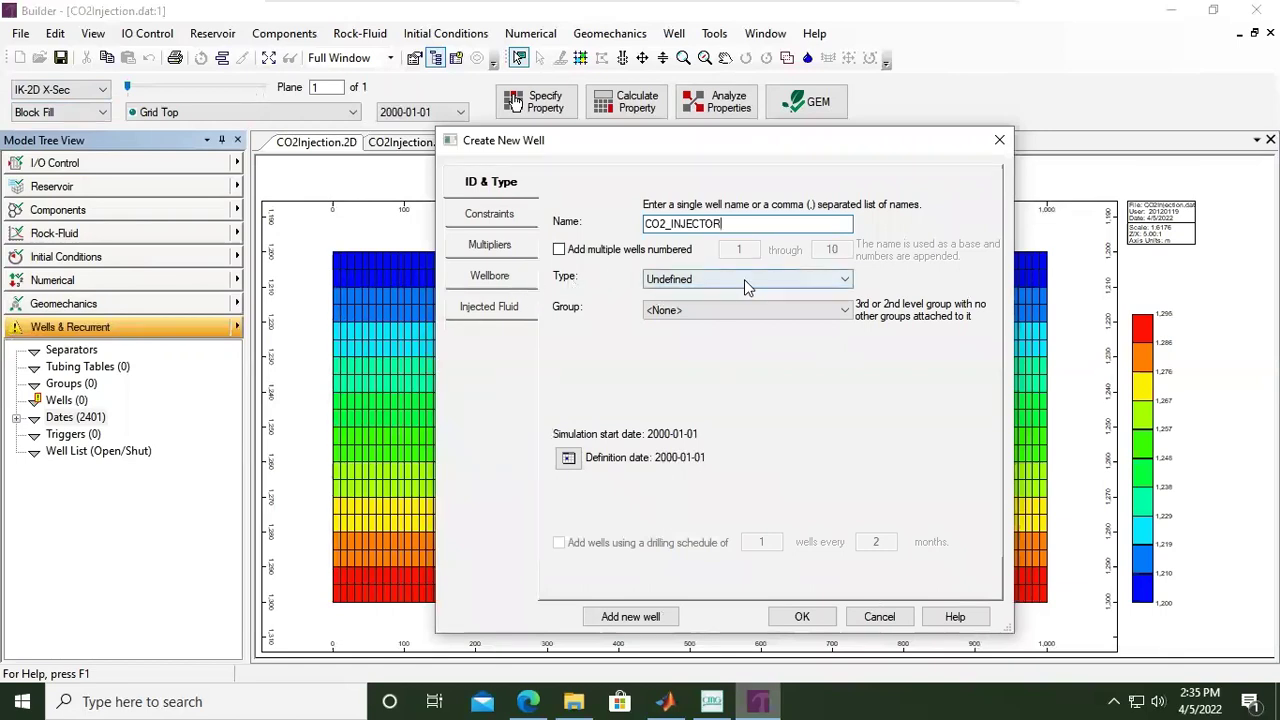
pyautogui.click(832, 278)
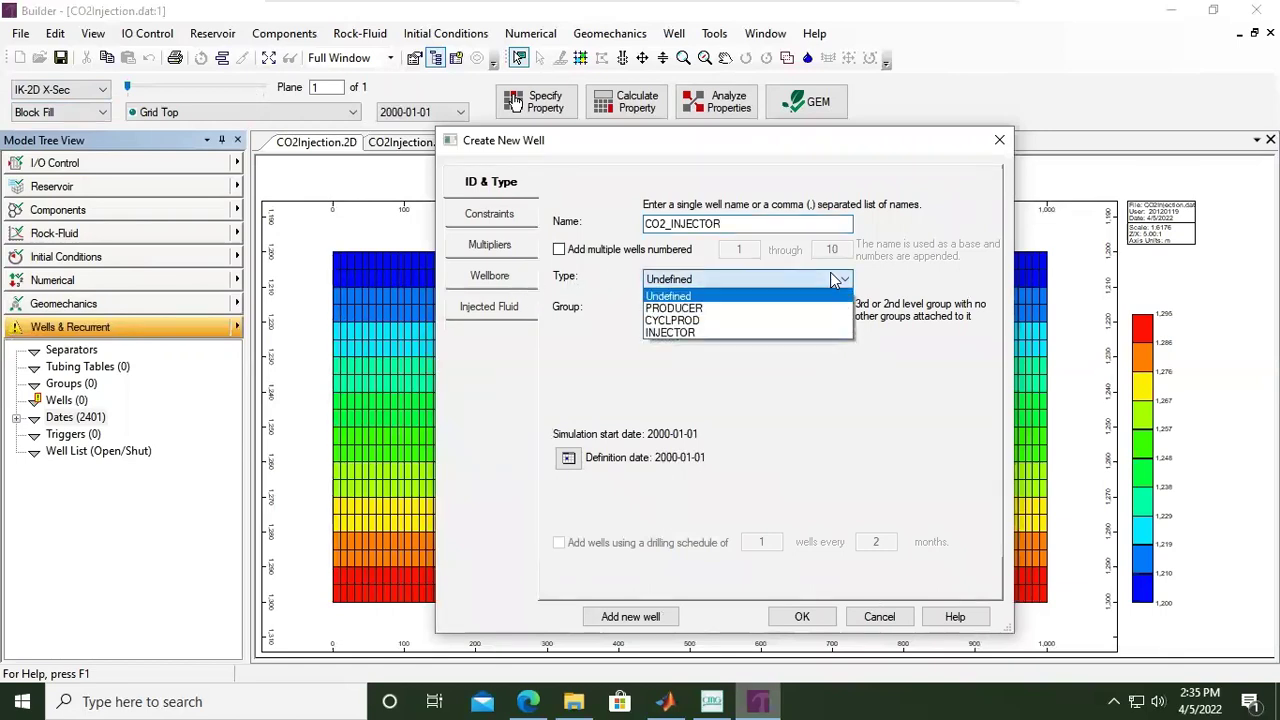
pyautogui.click(672, 337)
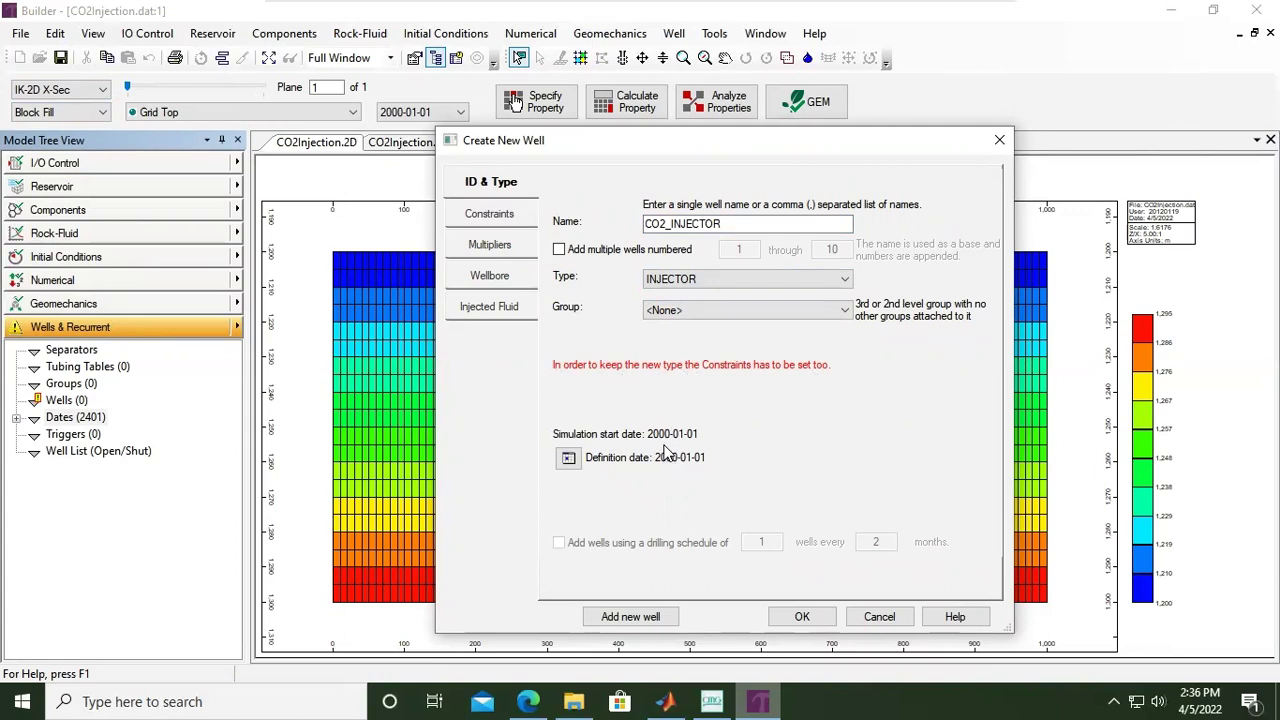
# Step: On the Constraints page, enable constraint definition and add an OPERATE constraint
pyautogui.click(486, 220)
pyautogui.moveTo(677, 149); pyautogui.dragTo(346, 108)
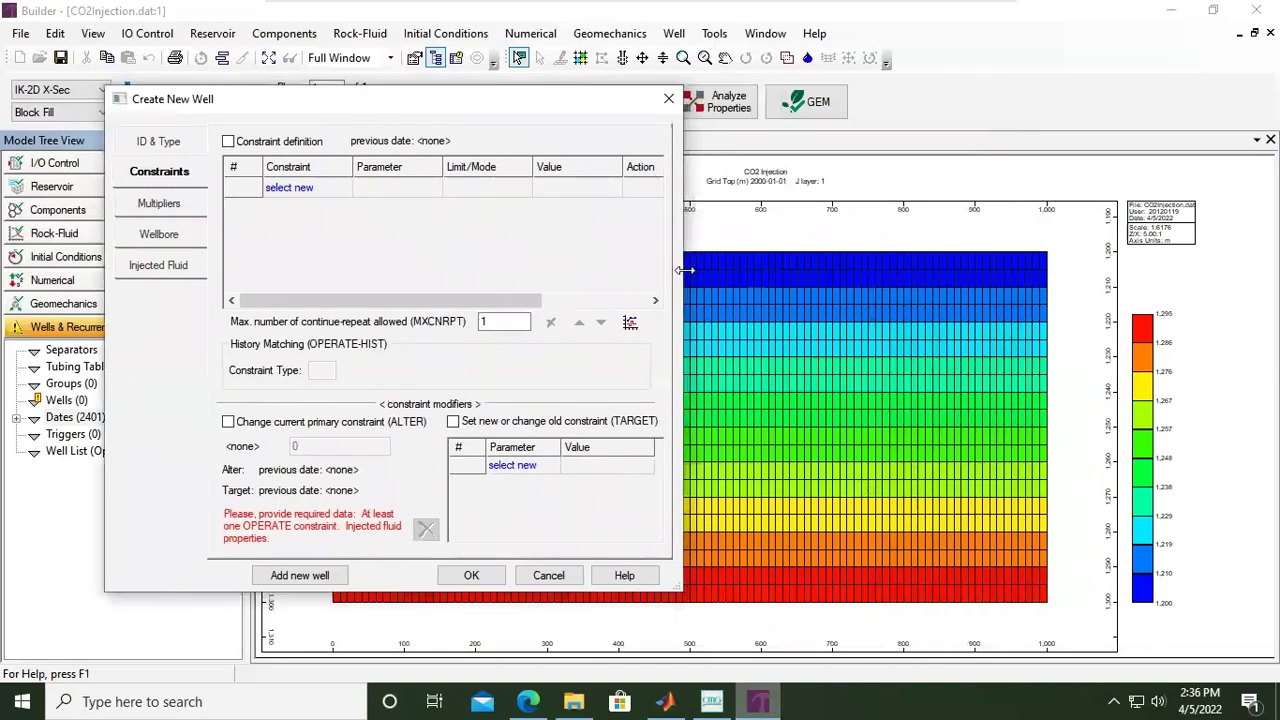
pyautogui.moveTo(682, 266); pyautogui.dragTo(1180, 262)
pyautogui.click(229, 142)
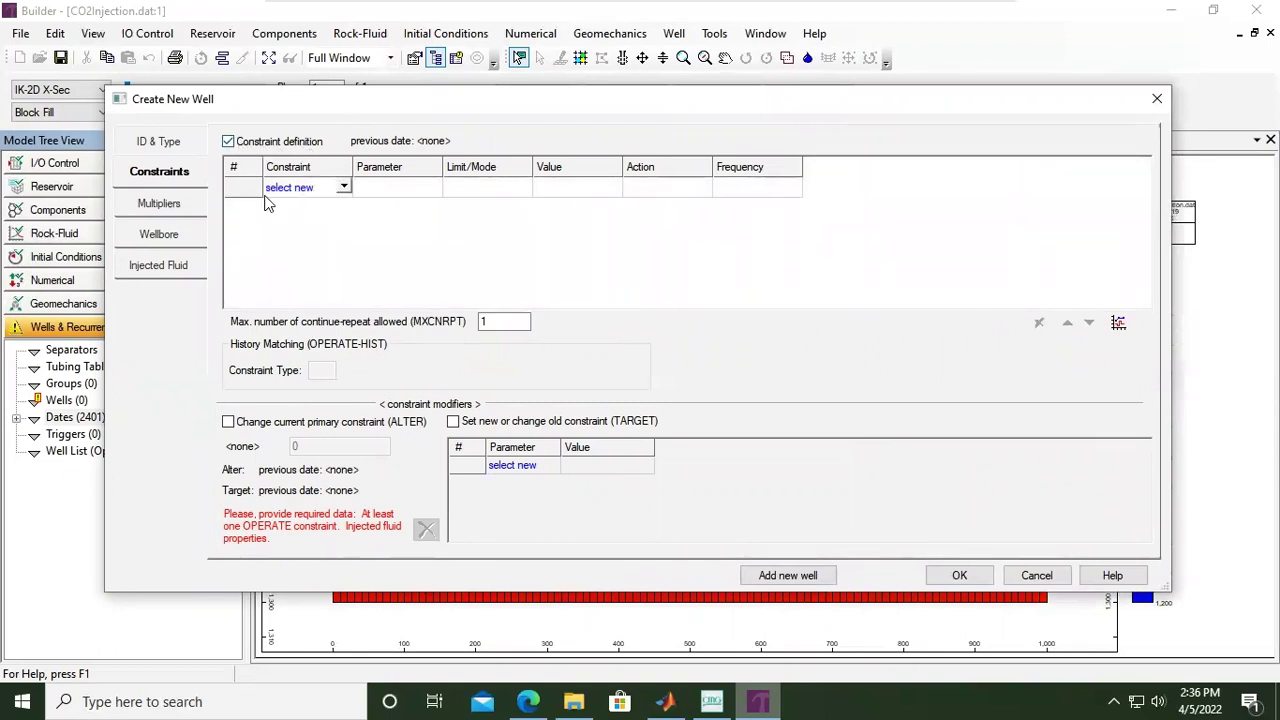
pyautogui.click(340, 189)
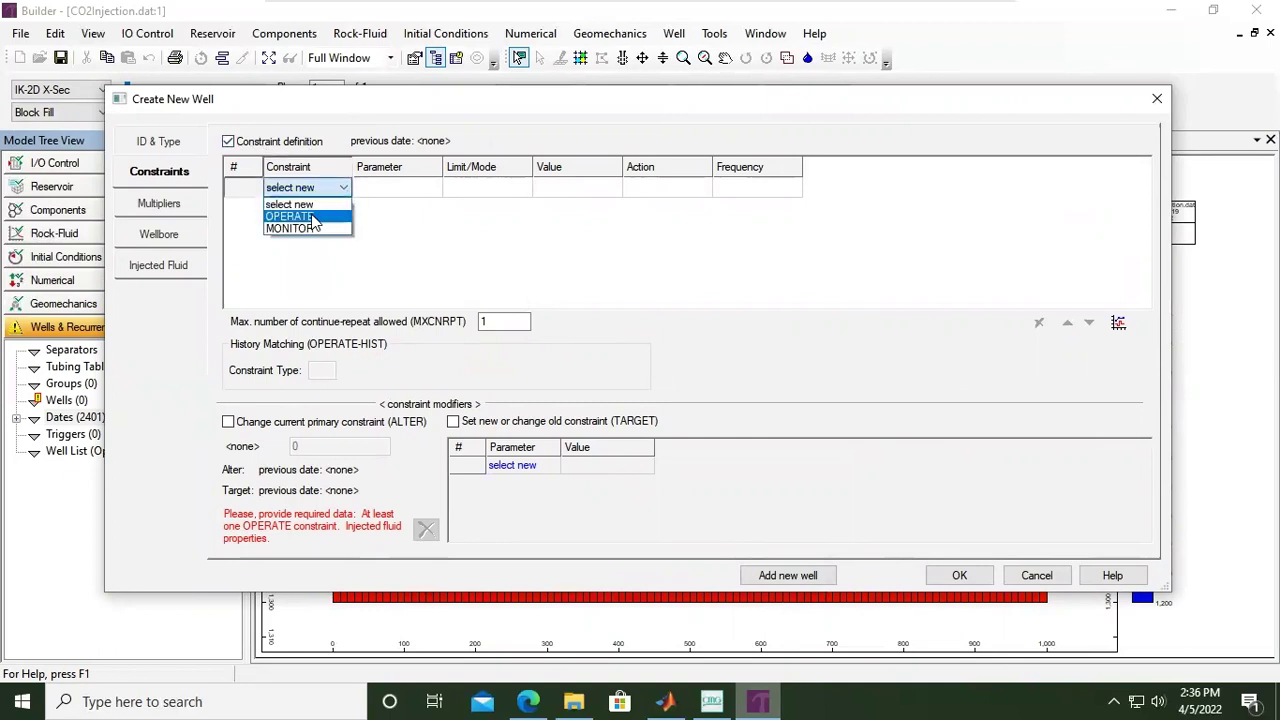
pyautogui.click(314, 217)
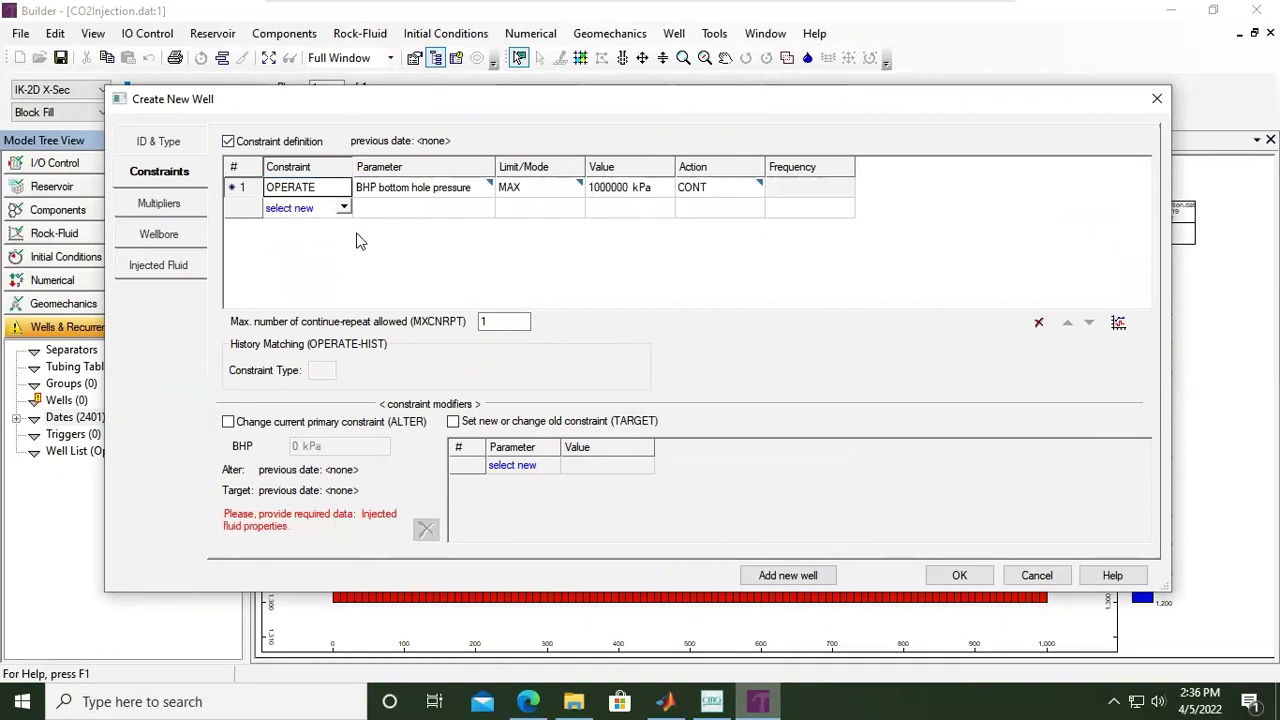
# Step: Make the OPERATE constraint limit surface gas rate (STG) to 10000 m3/day
pyautogui.click(436, 193)
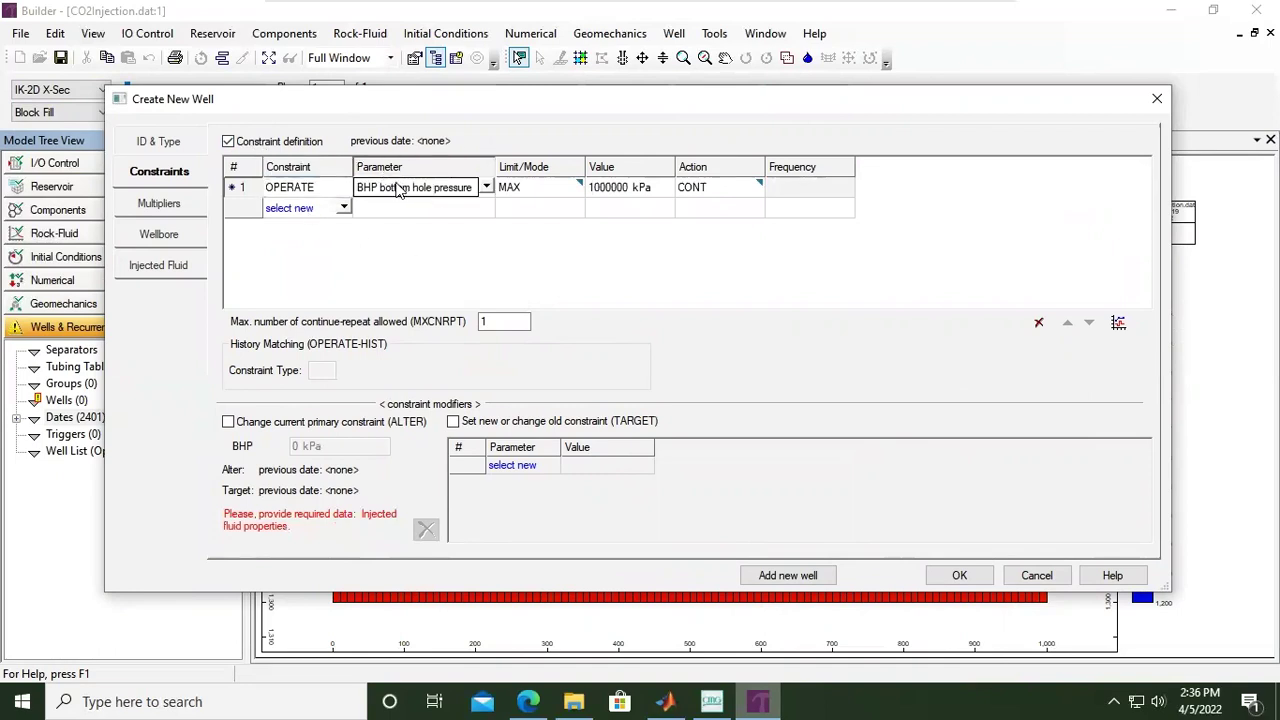
pyautogui.click(486, 188)
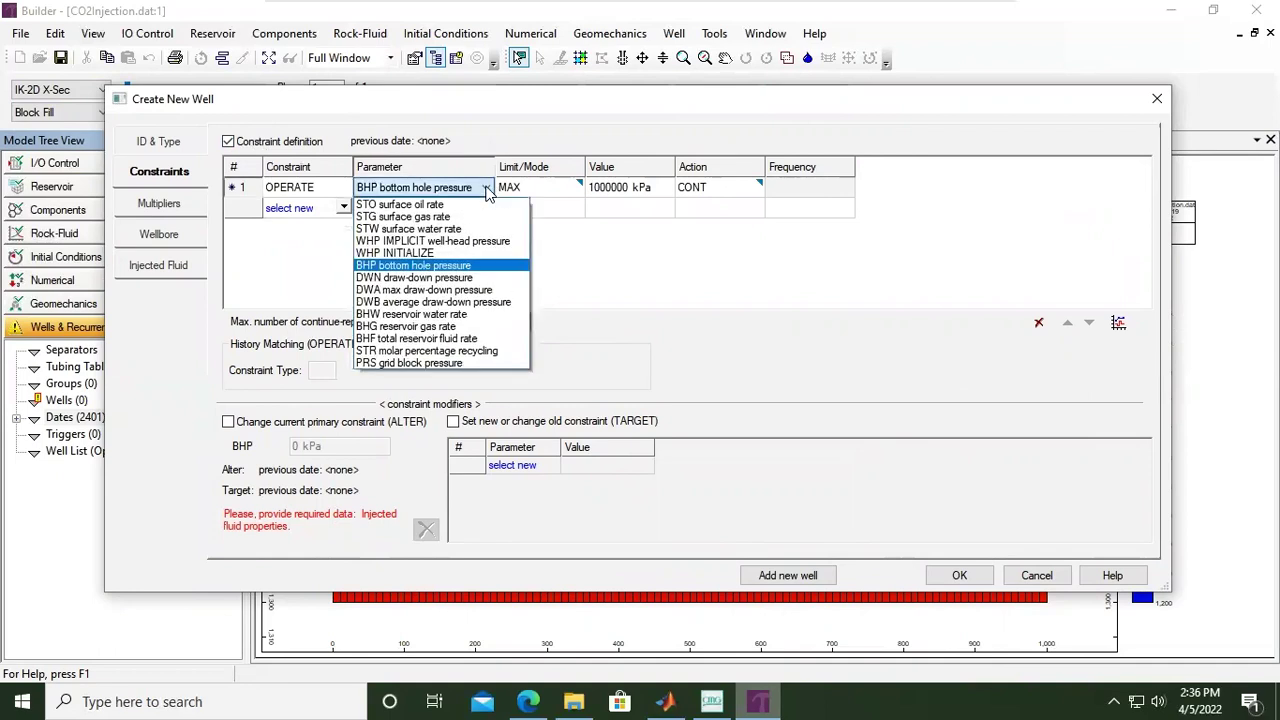
pyautogui.click(438, 217)
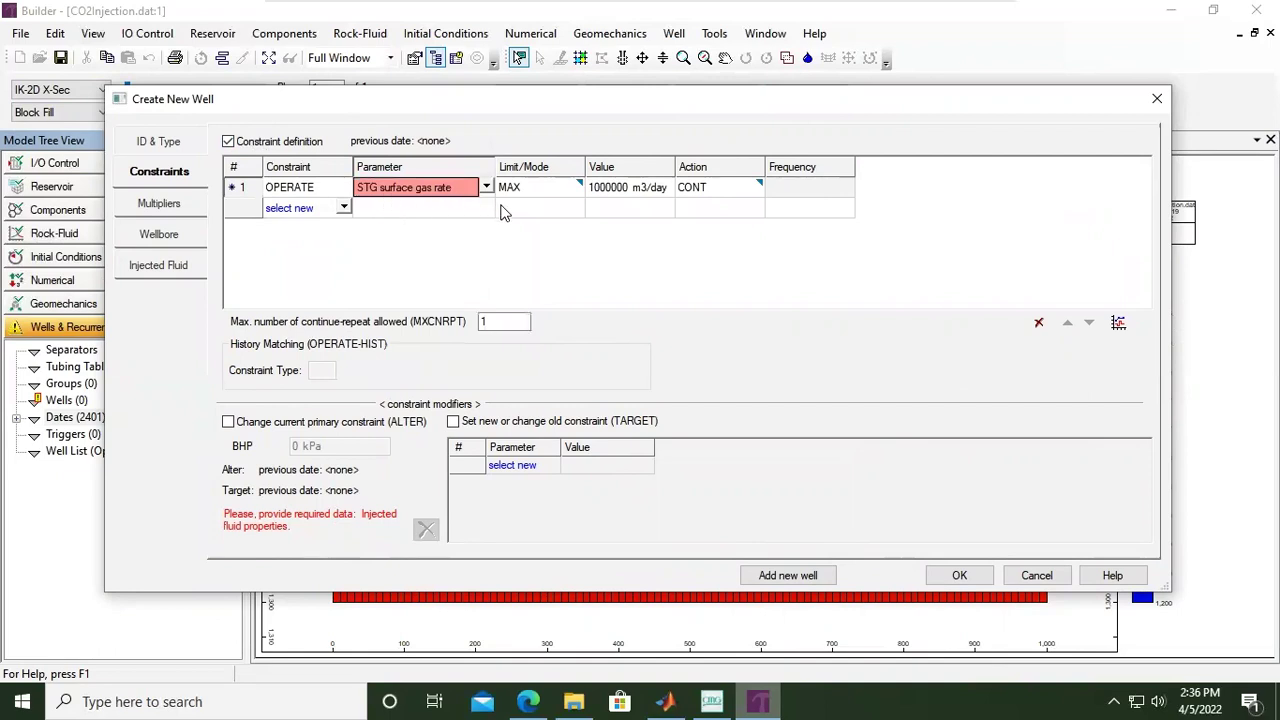
pyautogui.click(612, 198)
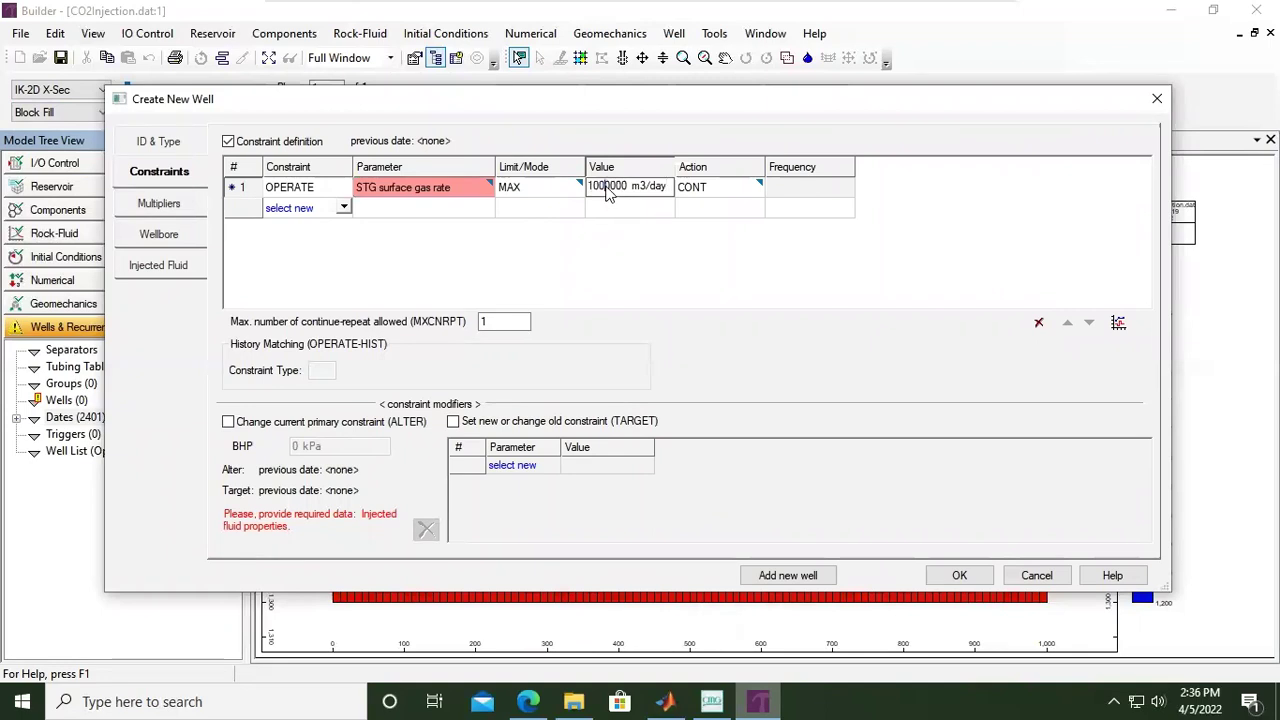
pyautogui.doubleClick(612, 190)
pyautogui.click(624, 191)
pyautogui.press('BackSpace')
pyautogui.press('BackSpace')
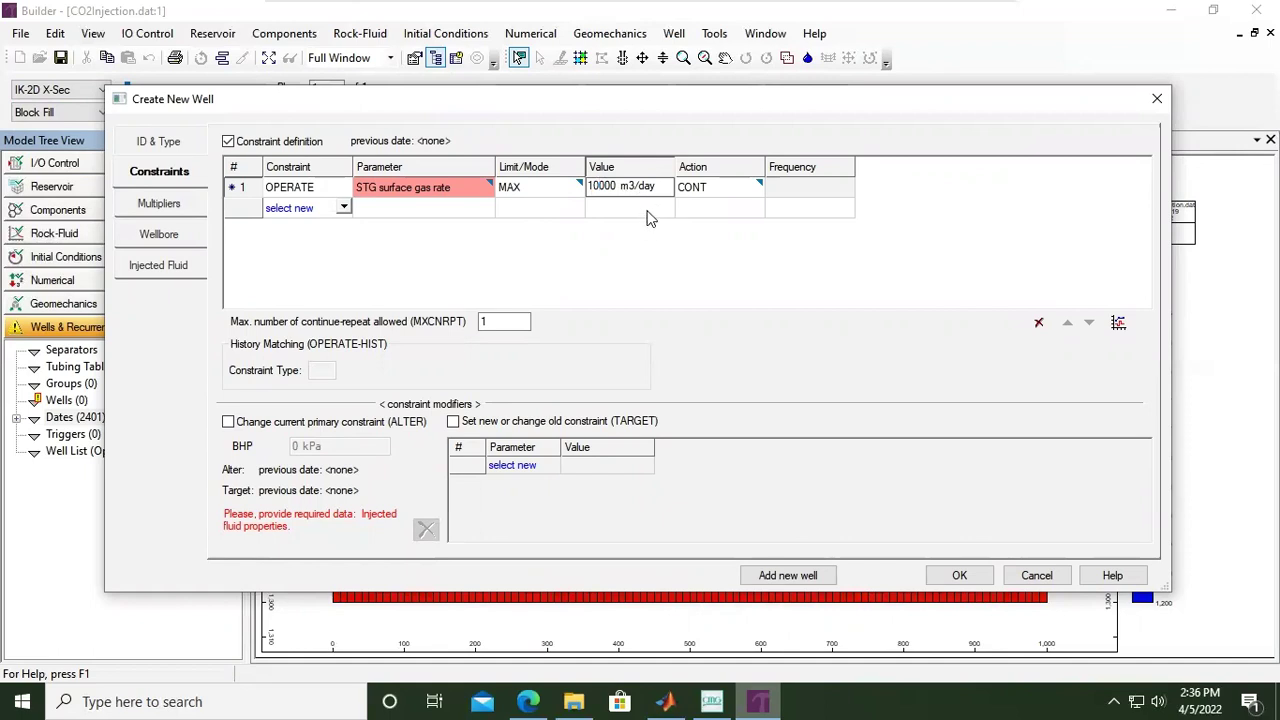
pyautogui.press('Return')
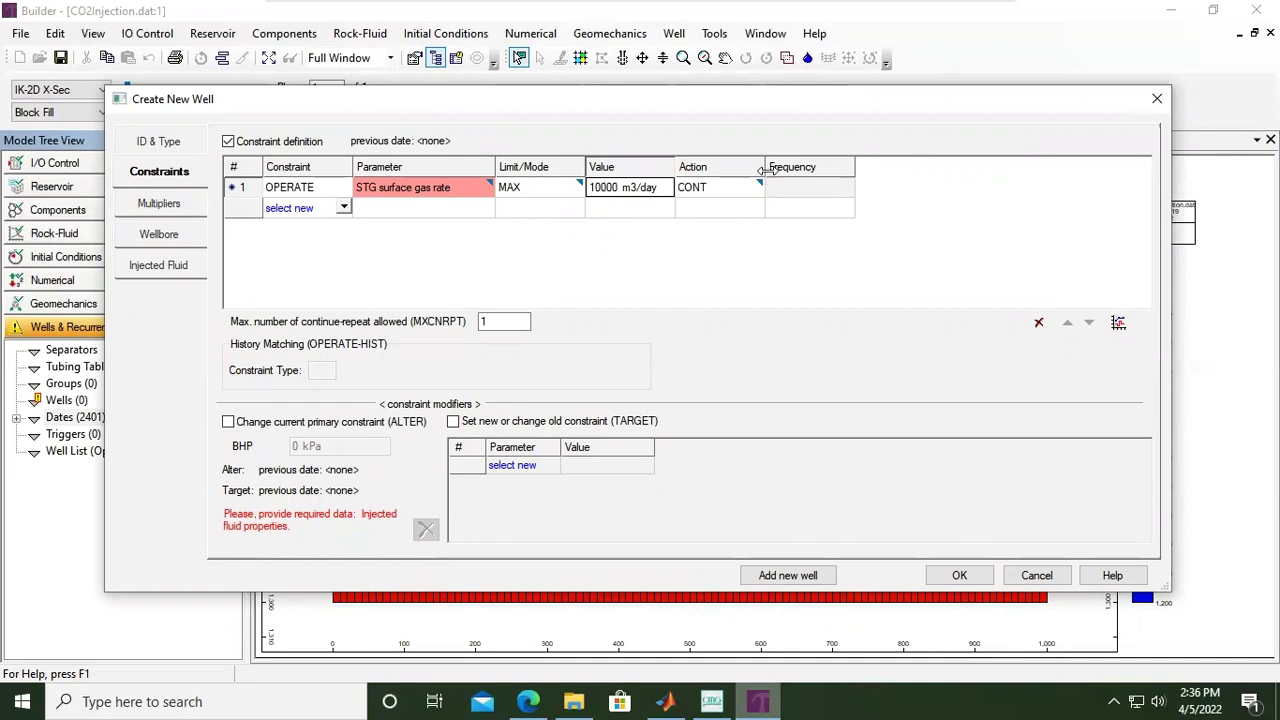
# Step: Set the gas-rate constraint's action to CONT REPEAT
pyautogui.moveTo(767, 175); pyautogui.dragTo(849, 180)
pyautogui.click(765, 193)
pyautogui.click(764, 194)
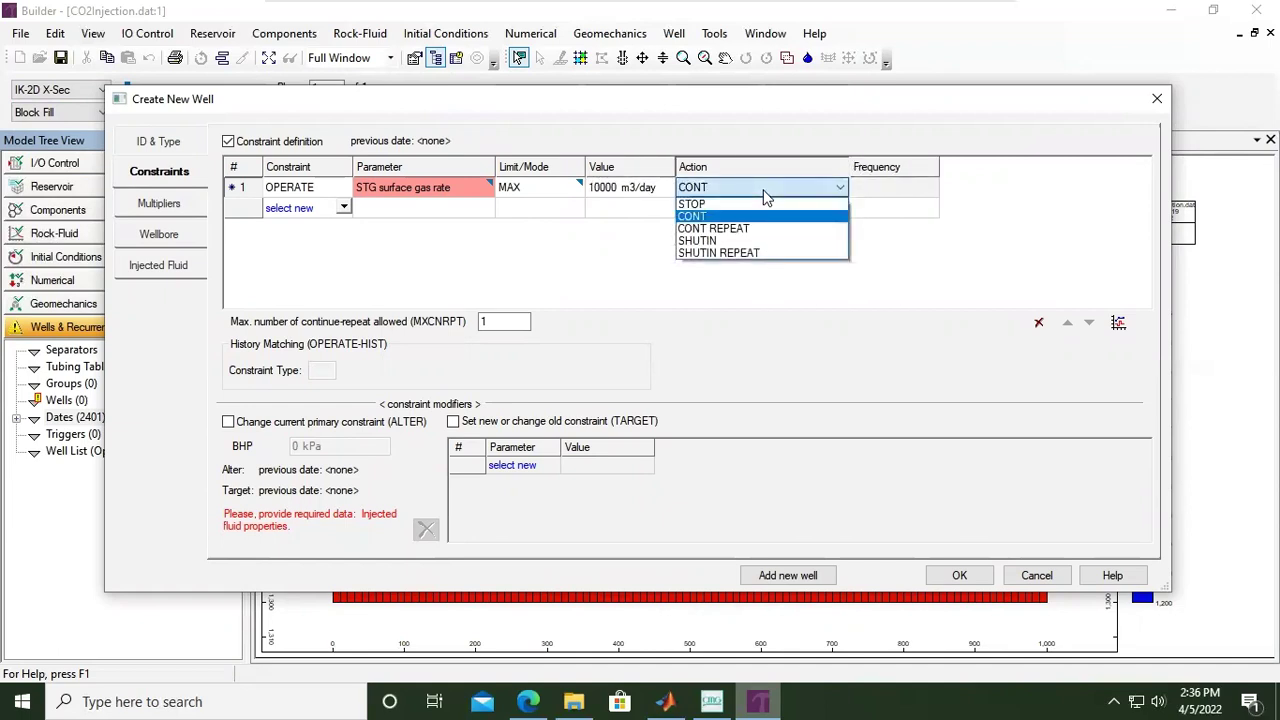
pyautogui.click(755, 228)
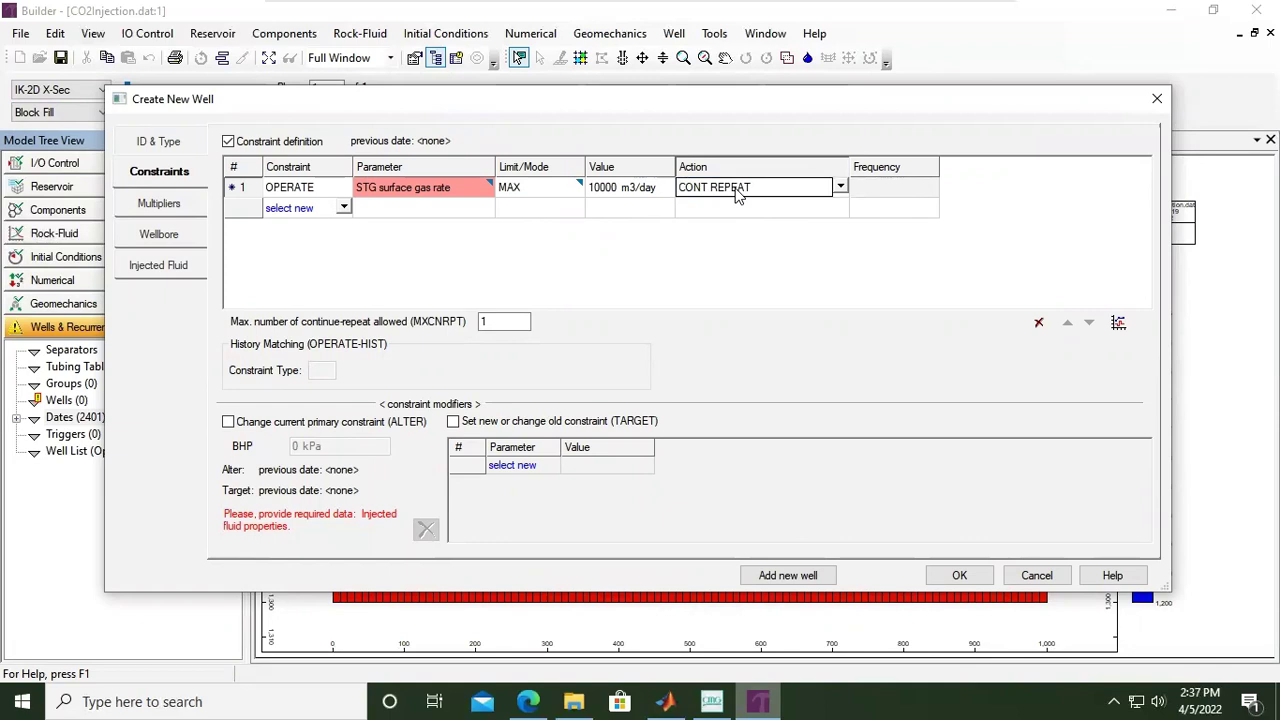
# Step: Add a second OPERATE constraint capping bottom hole pressure (BHP) at 44500 kPa
pyautogui.click(303, 208)
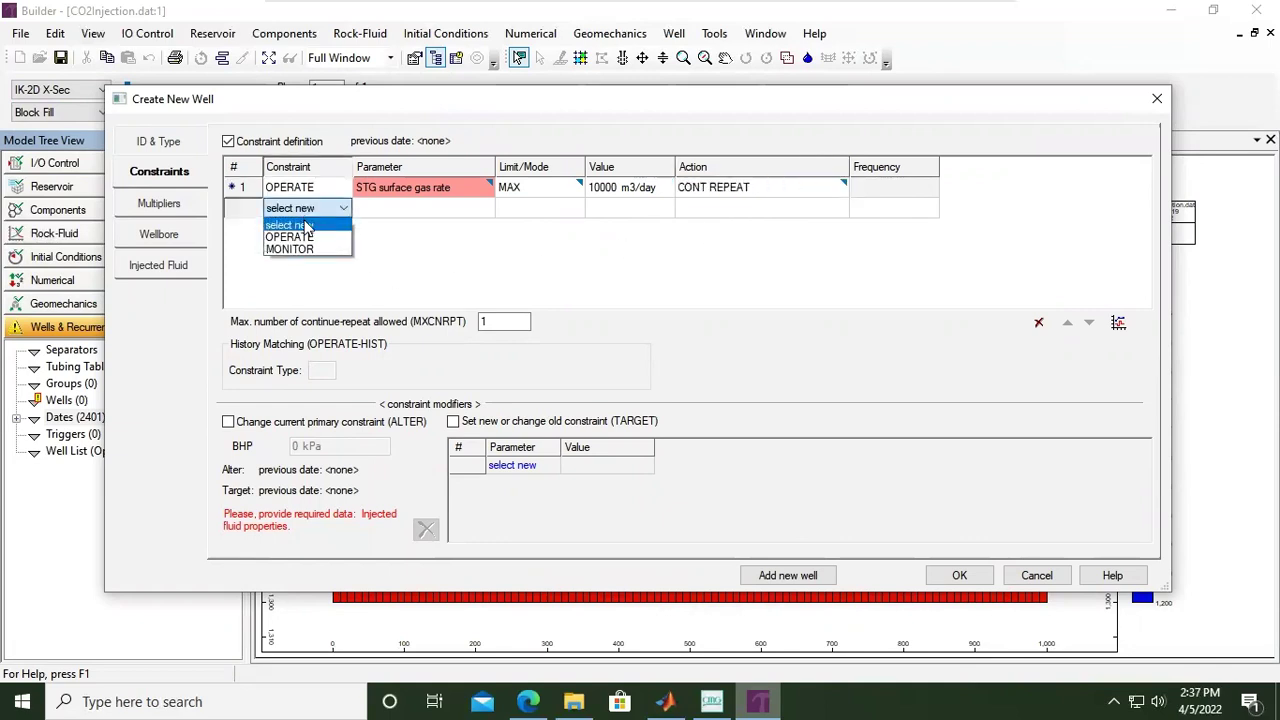
pyautogui.click(303, 240)
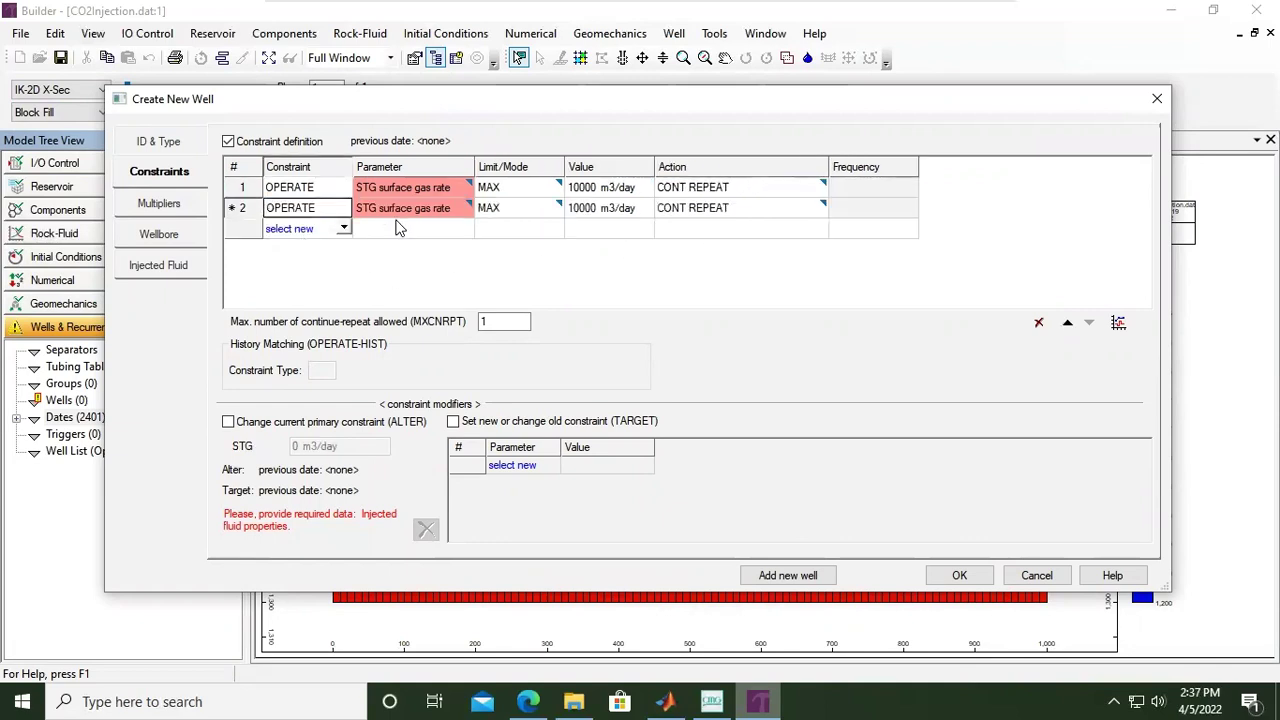
pyautogui.click(424, 211)
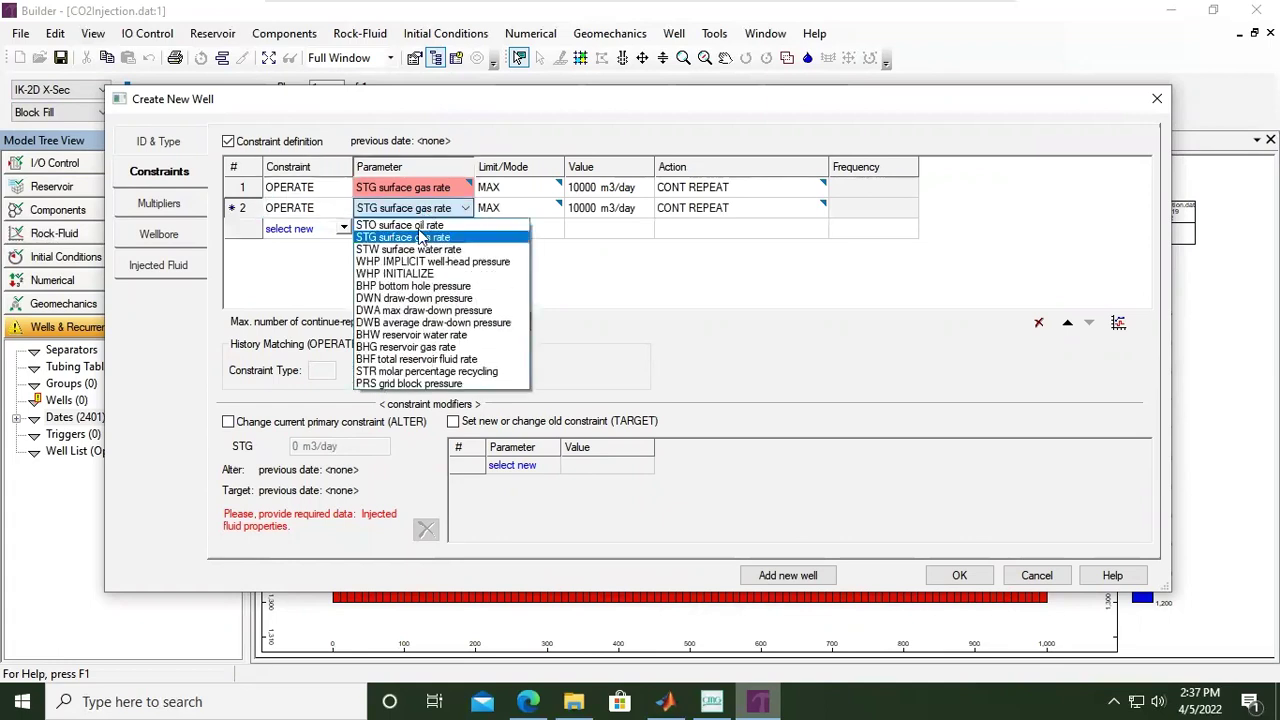
pyautogui.click(401, 287)
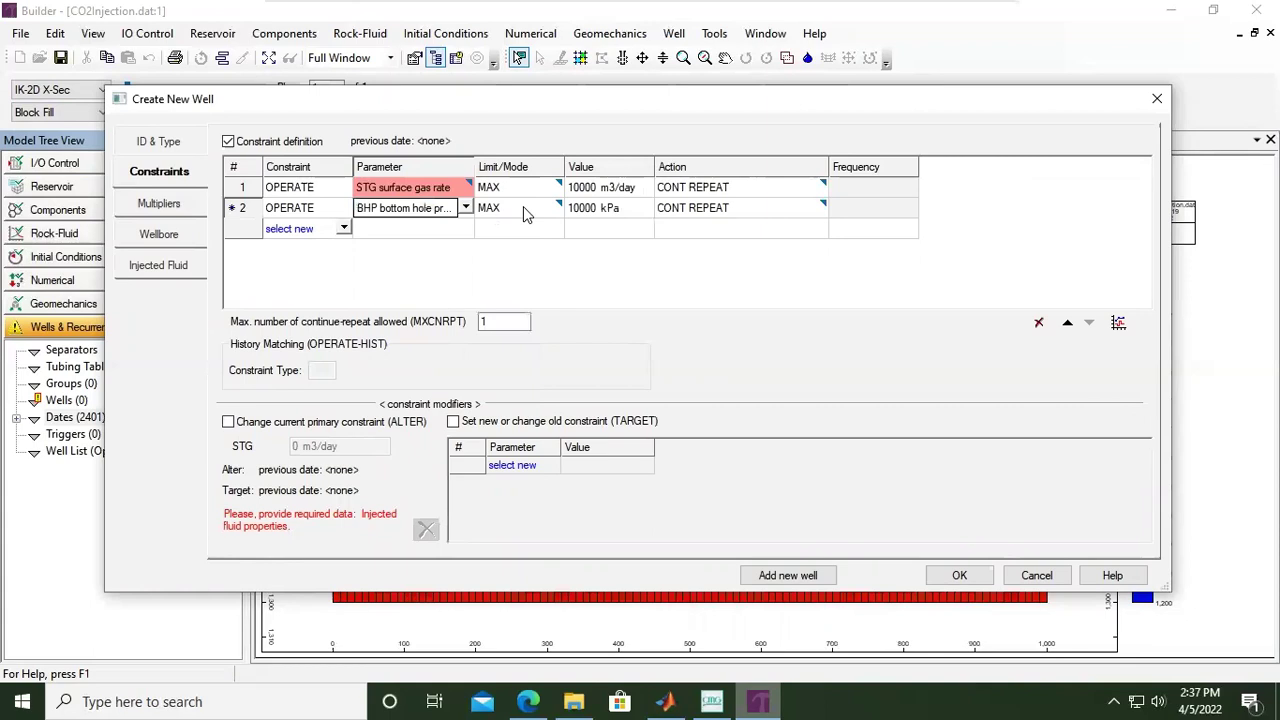
pyautogui.click(586, 214)
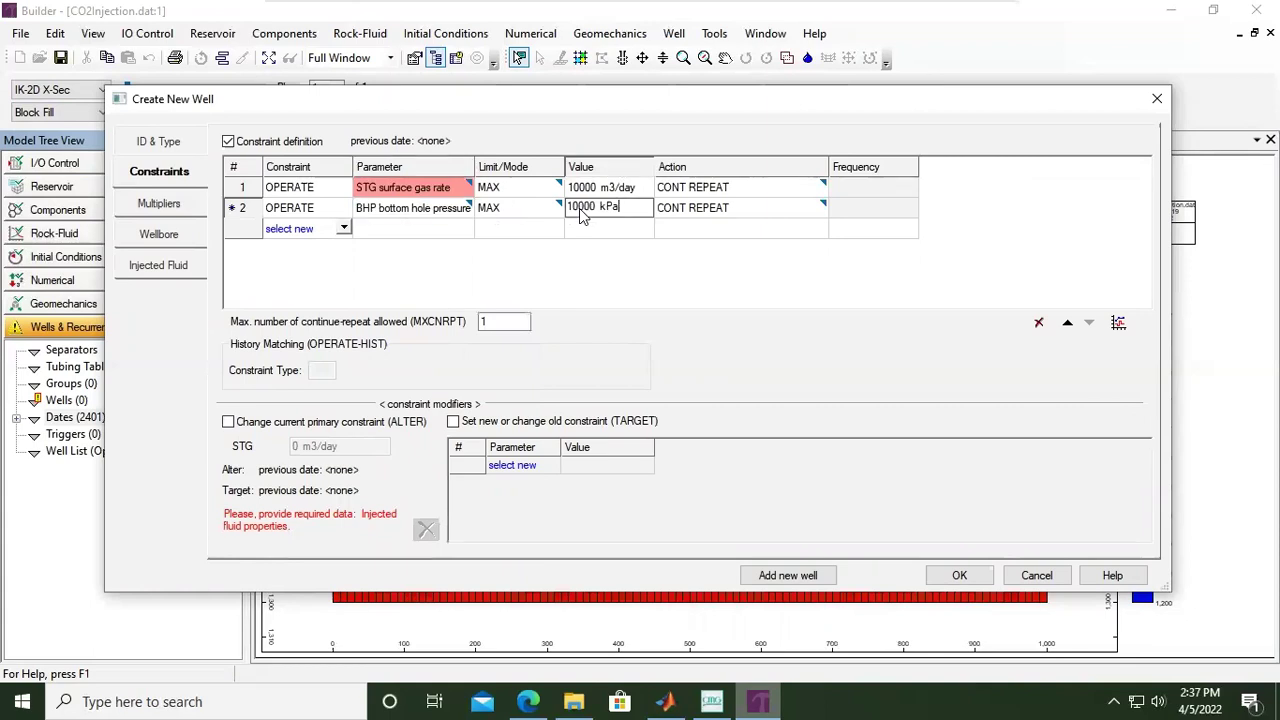
pyautogui.moveTo(583, 216); pyautogui.dragTo(560, 215)
pyautogui.write('445')
pyautogui.press('Return')
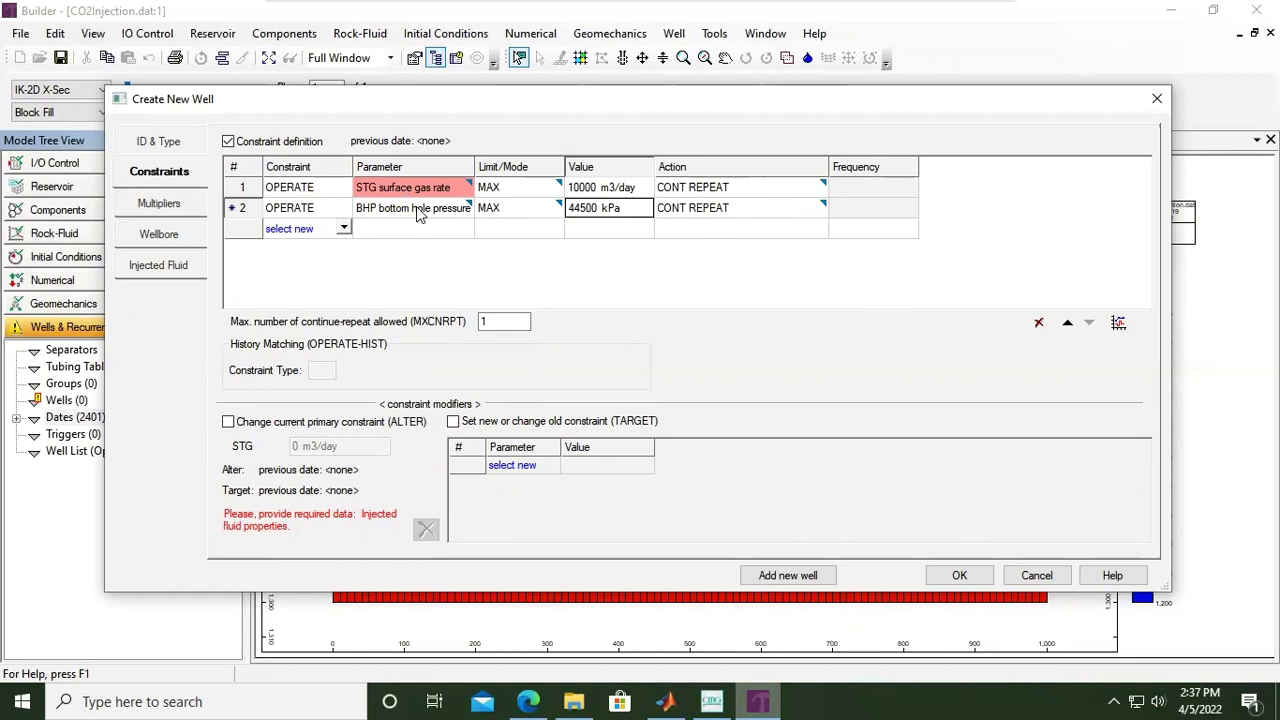
pyautogui.click(168, 205)
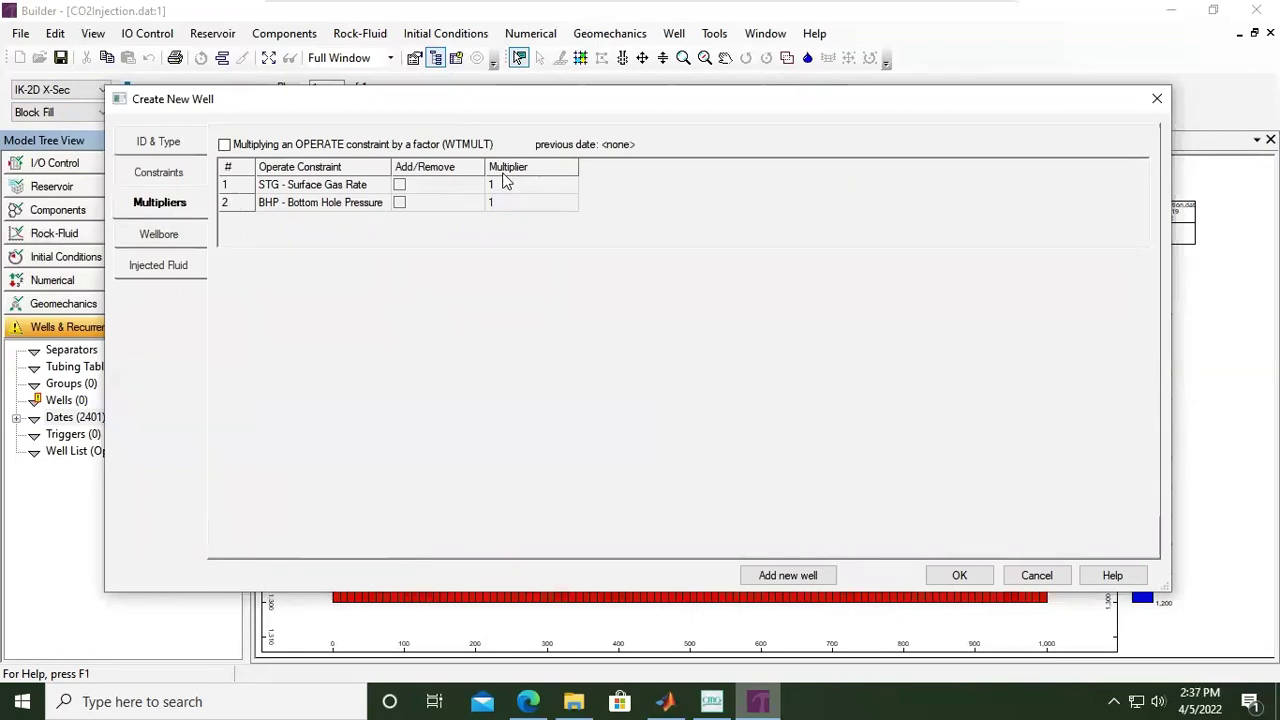
# Step: Go past the Wellbore page to the well's Injected Fluid page
pyautogui.click(162, 236)
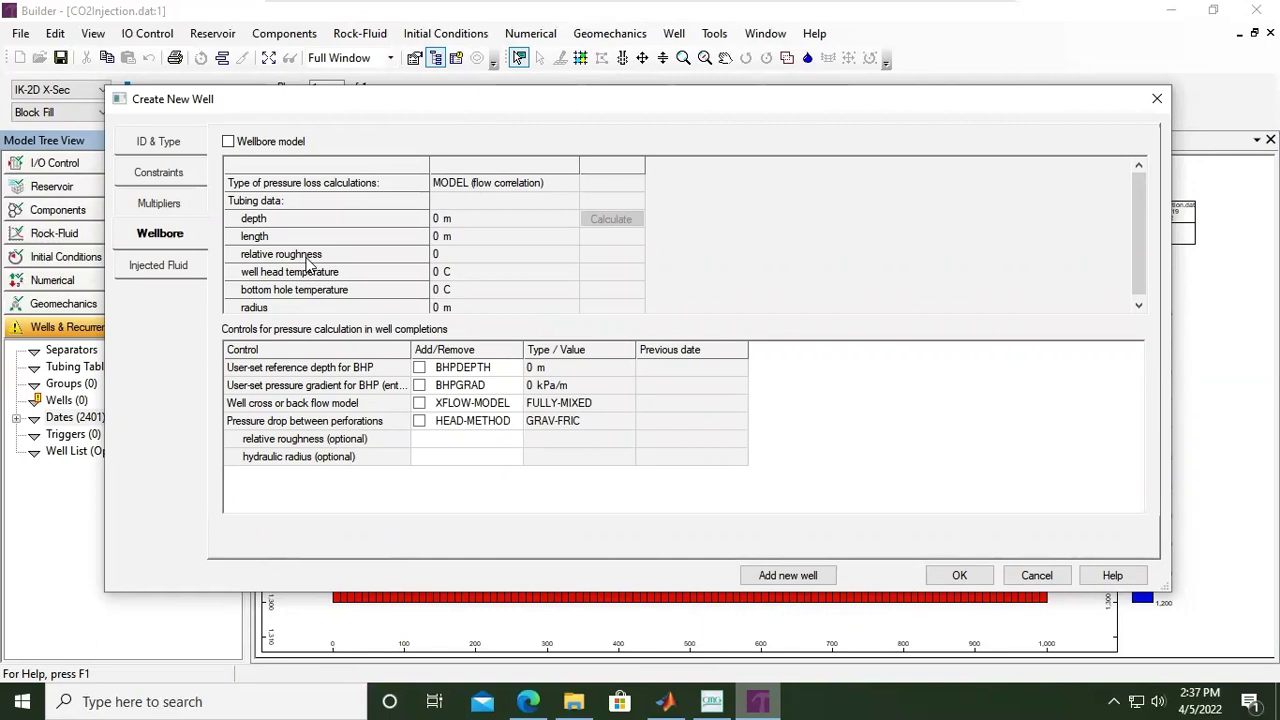
pyautogui.click(166, 270)
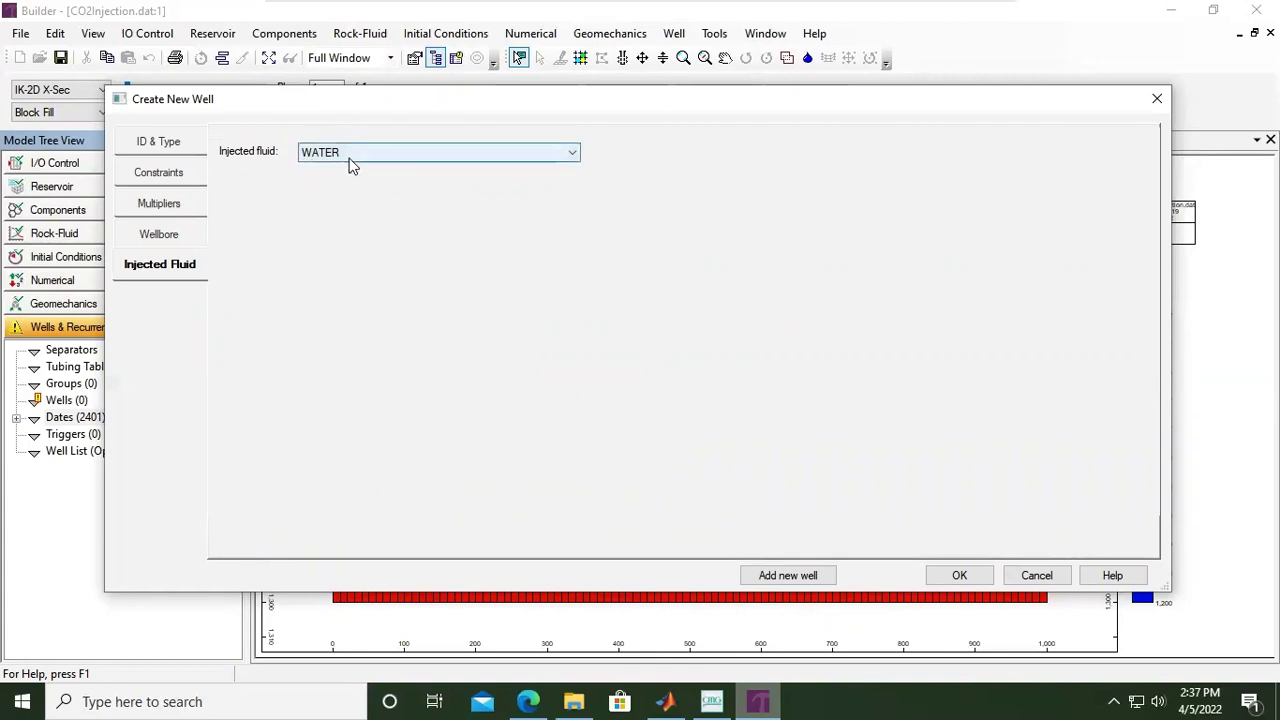
# Step: Inject SOLVENT with CO2 mole fraction 1 and CH4 0.0, then create the well
pyautogui.click(563, 155)
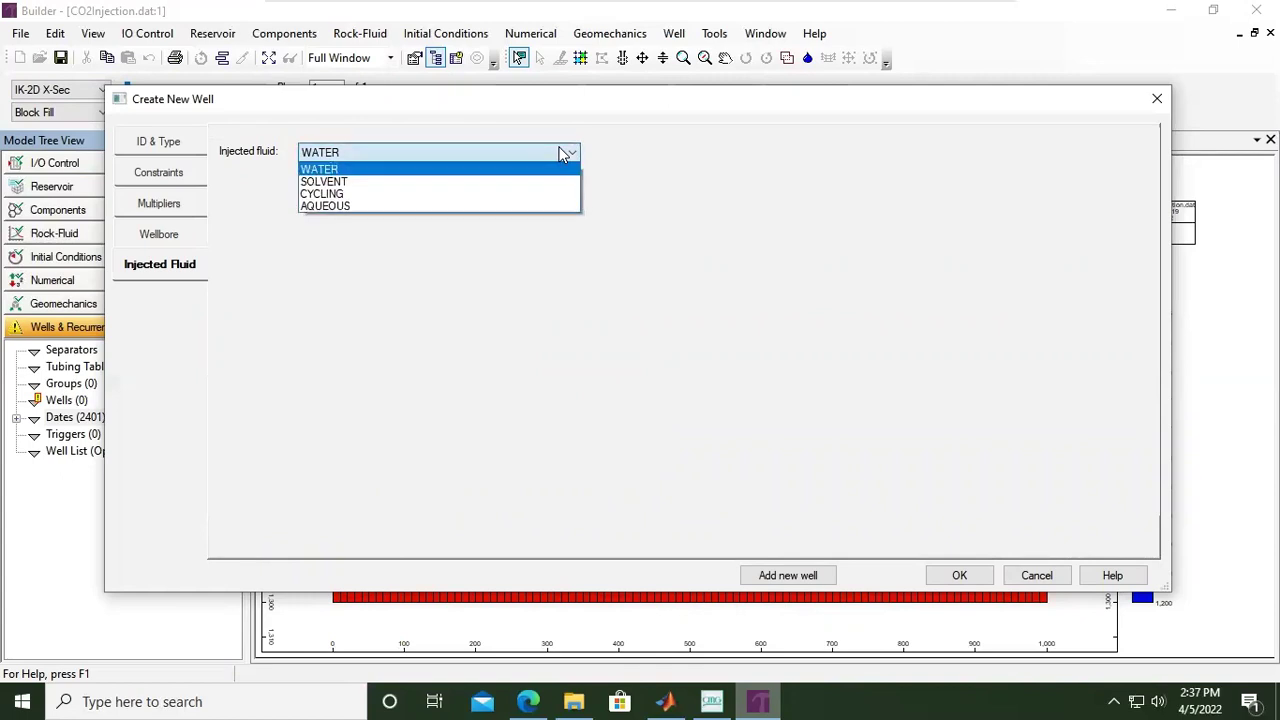
pyautogui.click(356, 183)
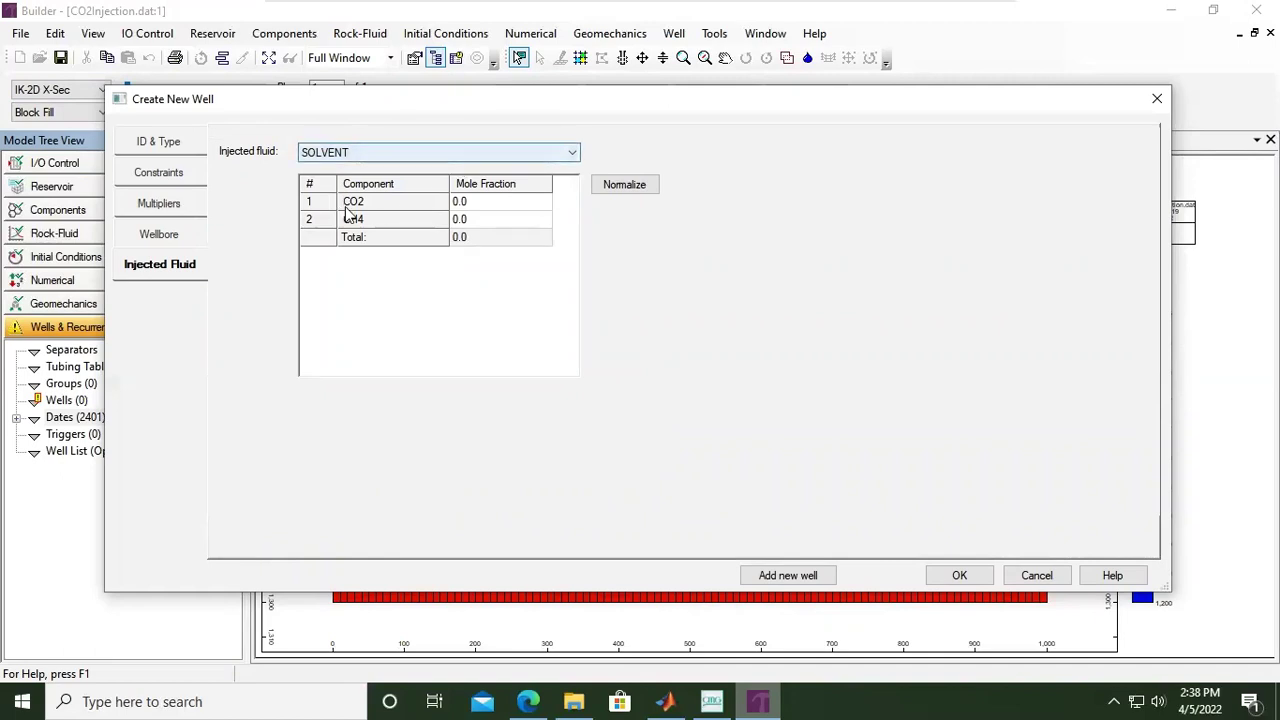
pyautogui.click(476, 205)
pyautogui.write('1')
pyautogui.click(479, 222)
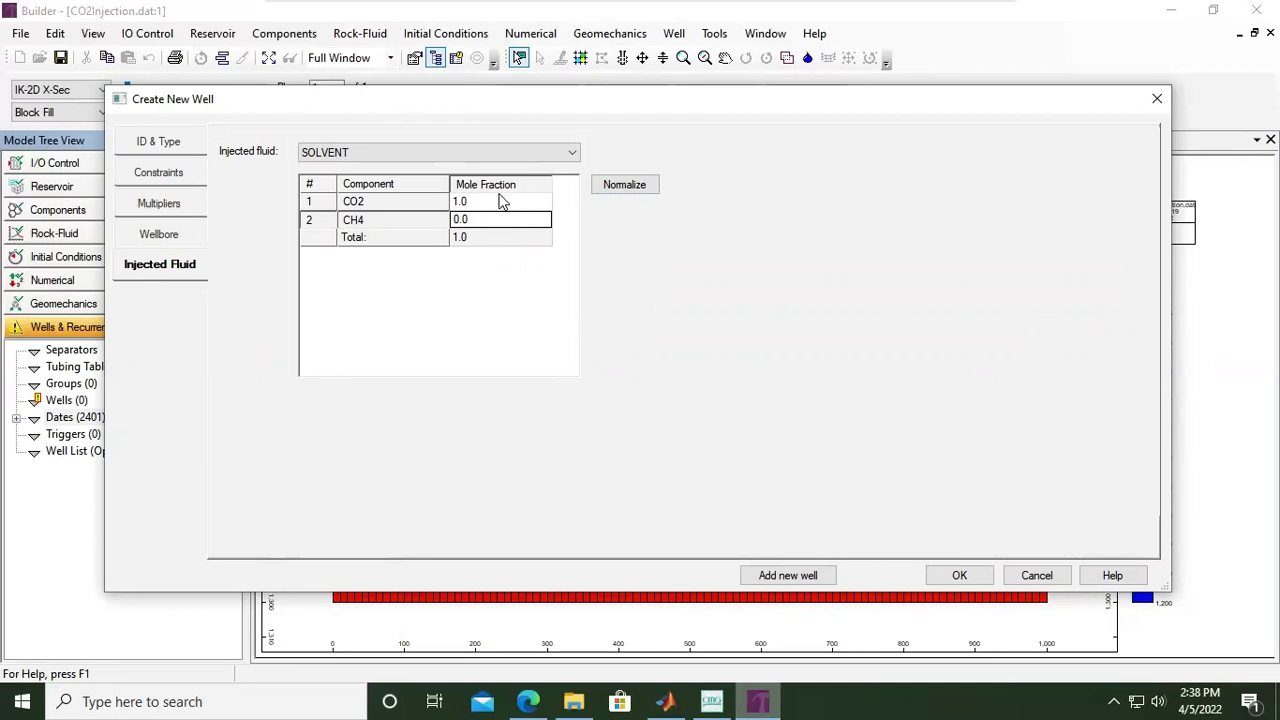
pyautogui.click(953, 578)
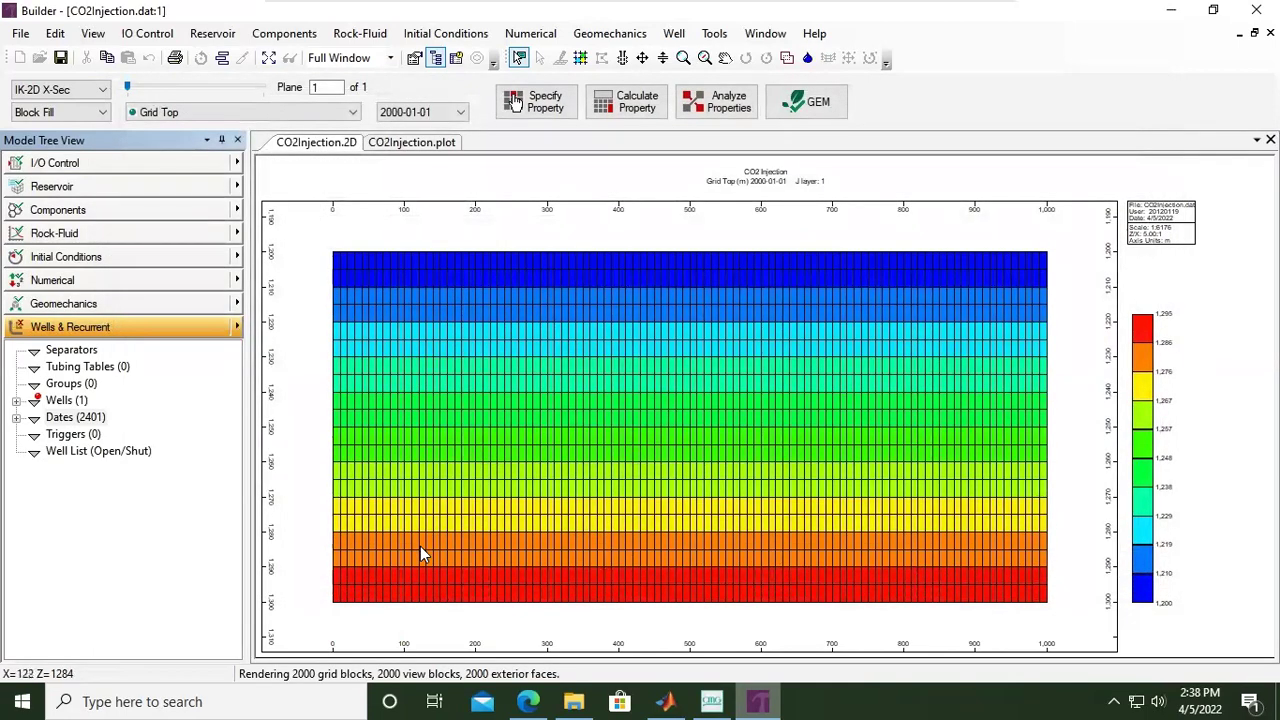
# Step: Expand Wells and CO2_INJECTOR in the Model Tree, then open the 2000-01-01 PERF completion data
pyautogui.click(16, 401)
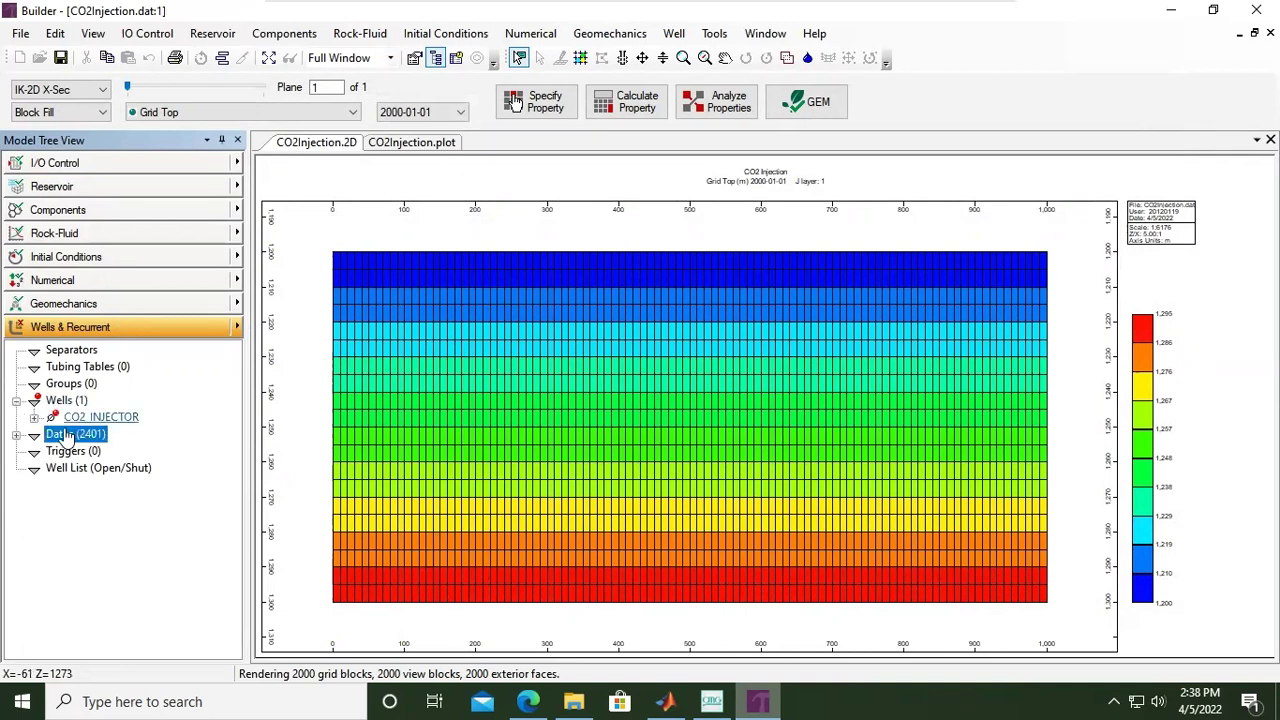
pyautogui.click(34, 418)
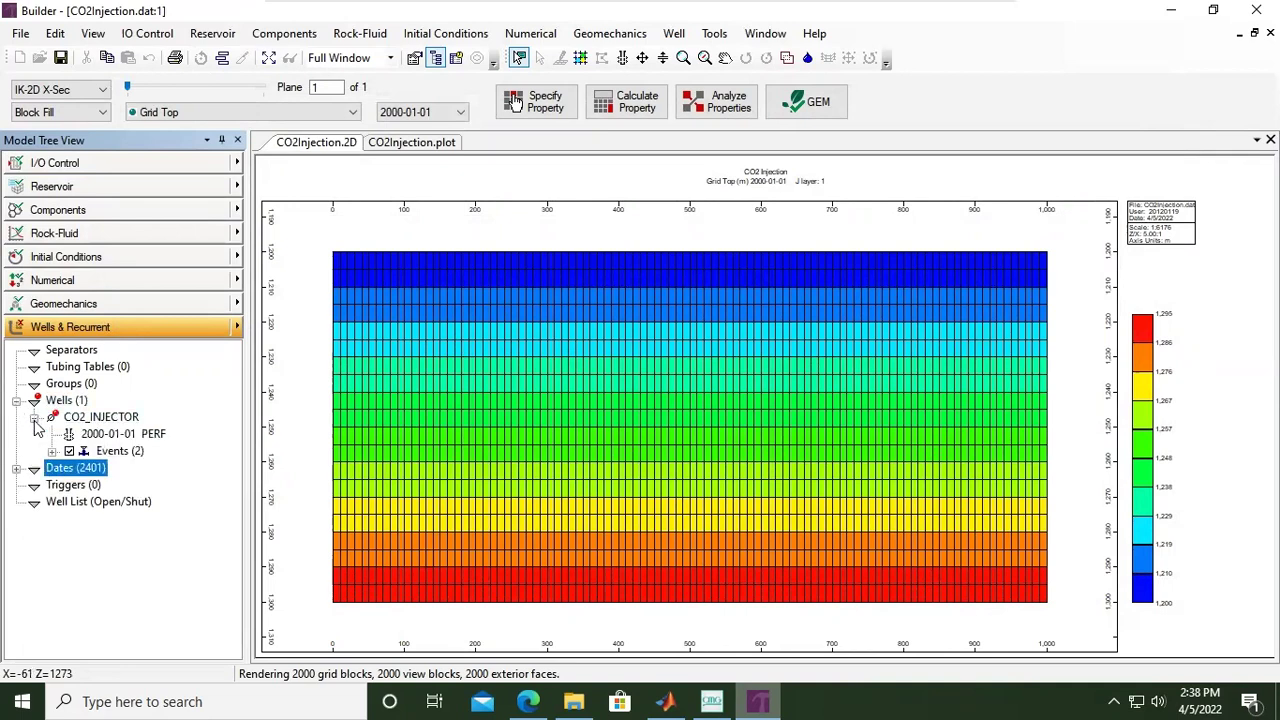
pyautogui.doubleClick(140, 434)
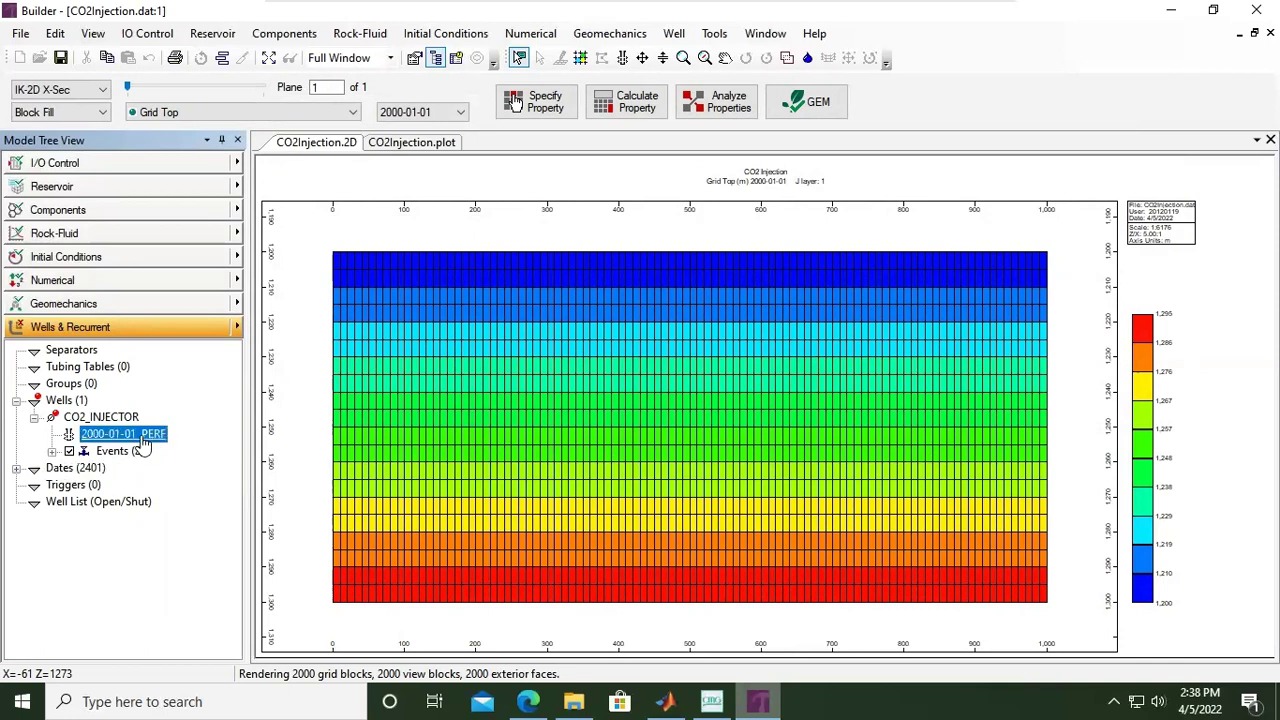